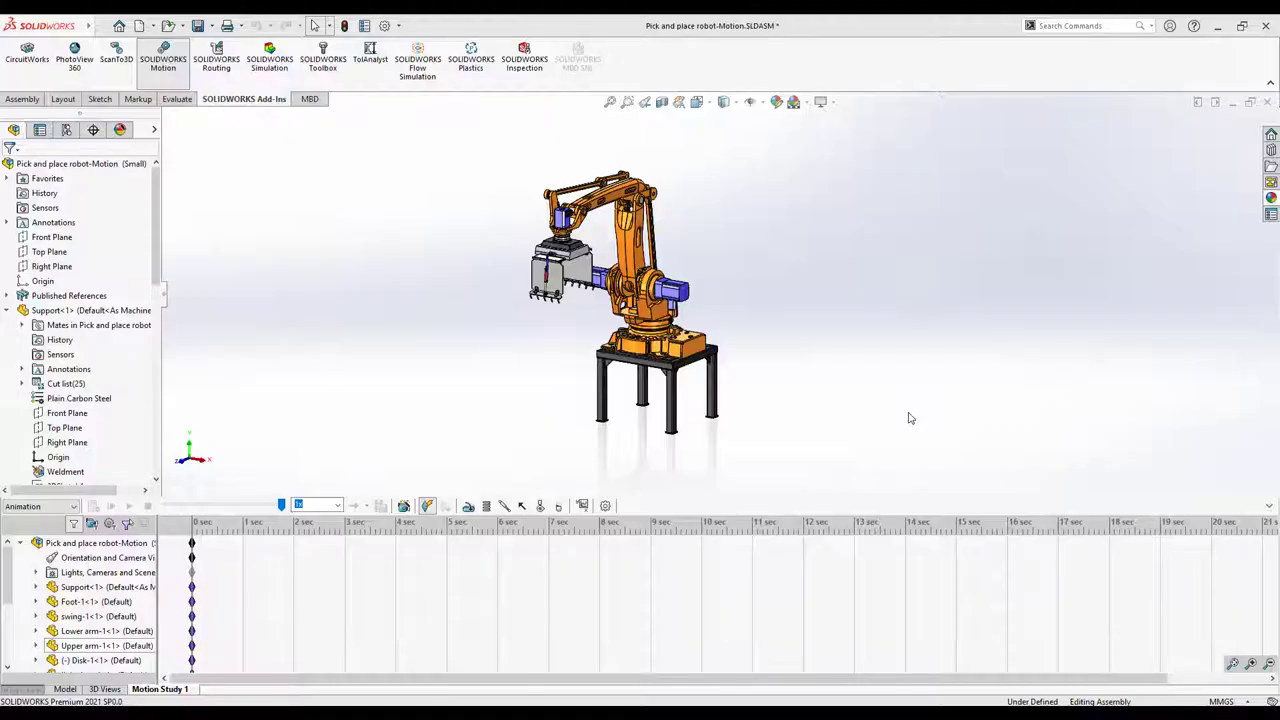
Scroll to show the Motion Study 1 timeline of Pick and place robot-Motion.SLDASM.
scroll(909, 418, "down", 2)
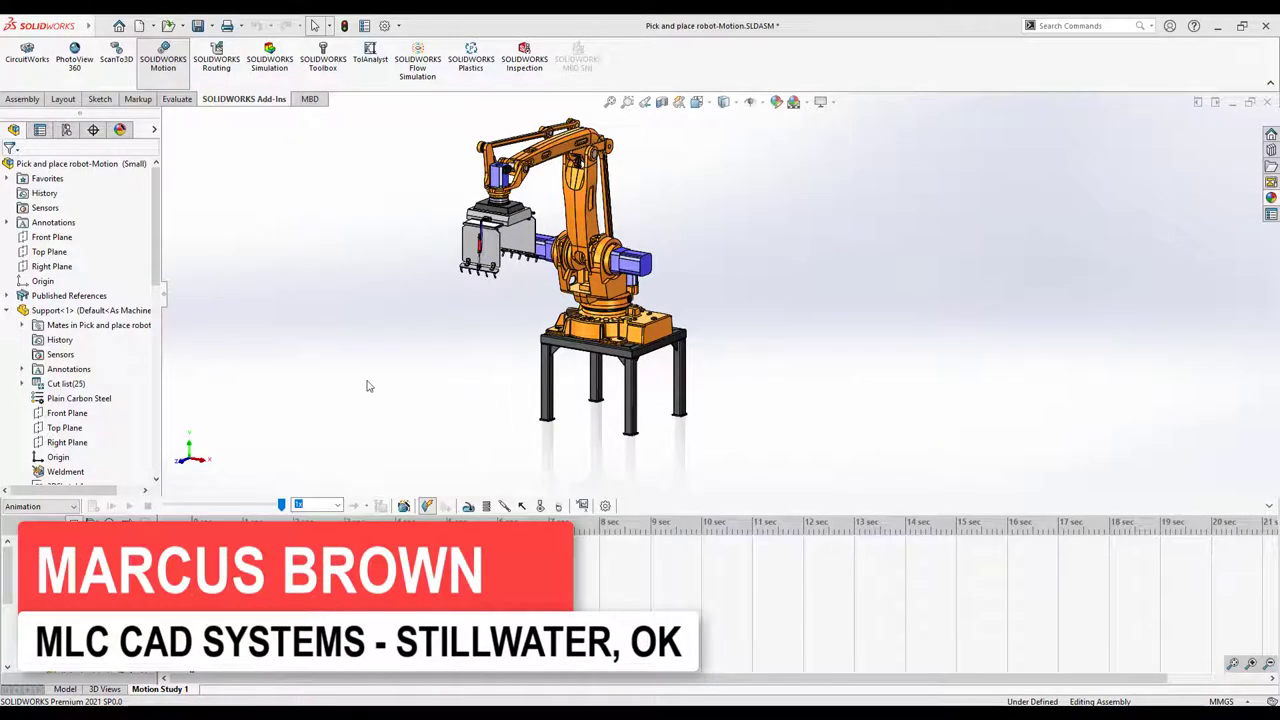
List the study types Animation, Basic Motion and Motion Analysis for Motion Study 1.
left_click(68, 506)
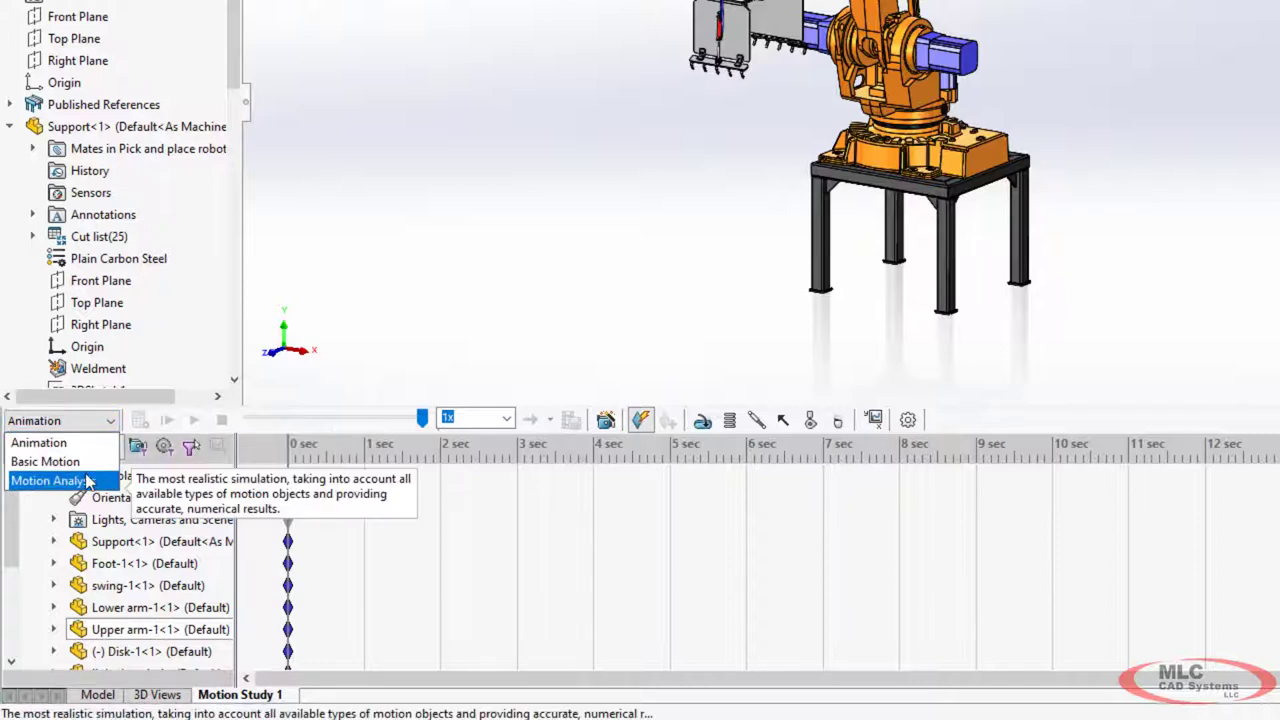
Dismiss the study type list, leaving Motion Study 1 as Animation.
left_click(42, 444)
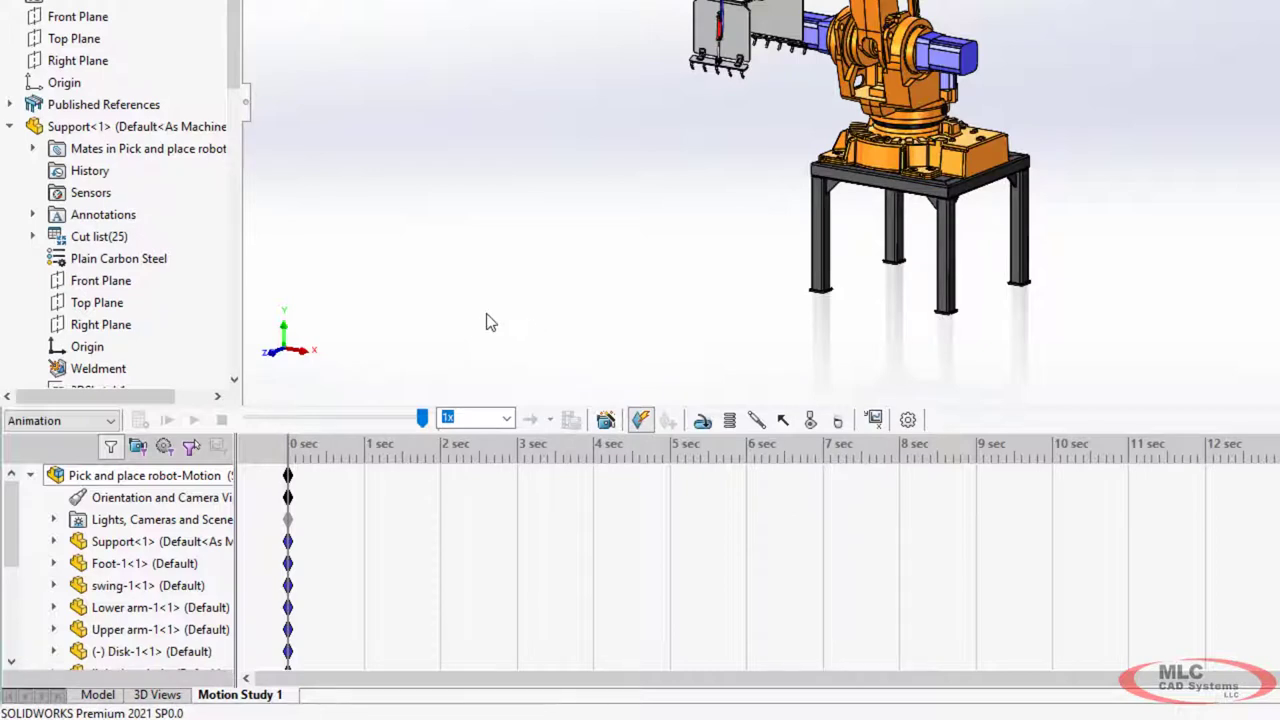
Create Solid Body Contact1 between the two Robot Gripper bodies.
left_click(816, 421)
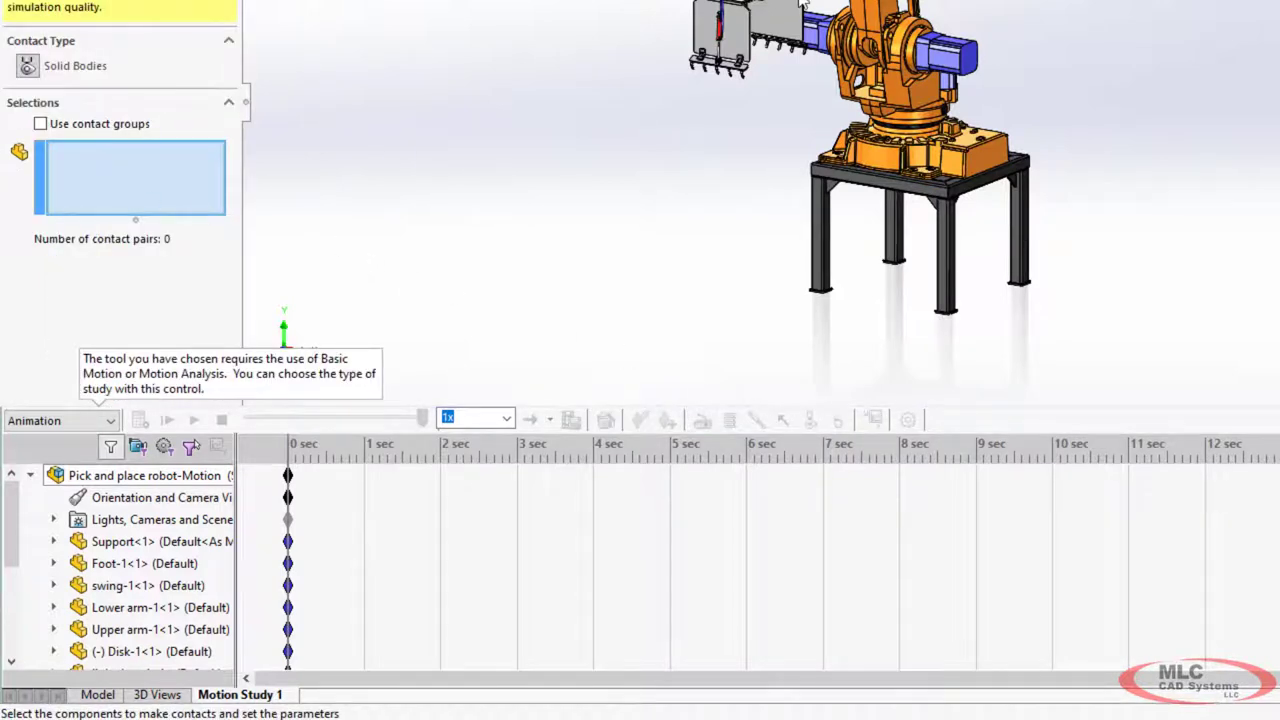
left_click(800, 10)
left_click(730, 30)
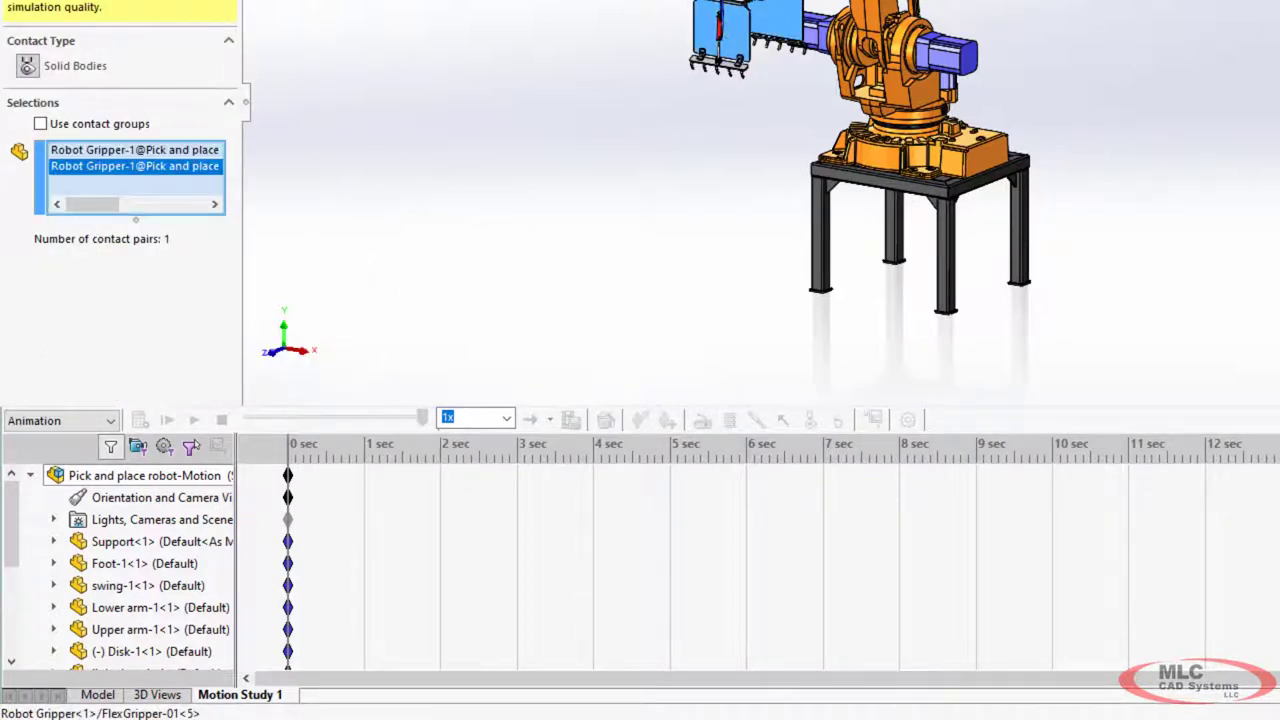
key("Return")
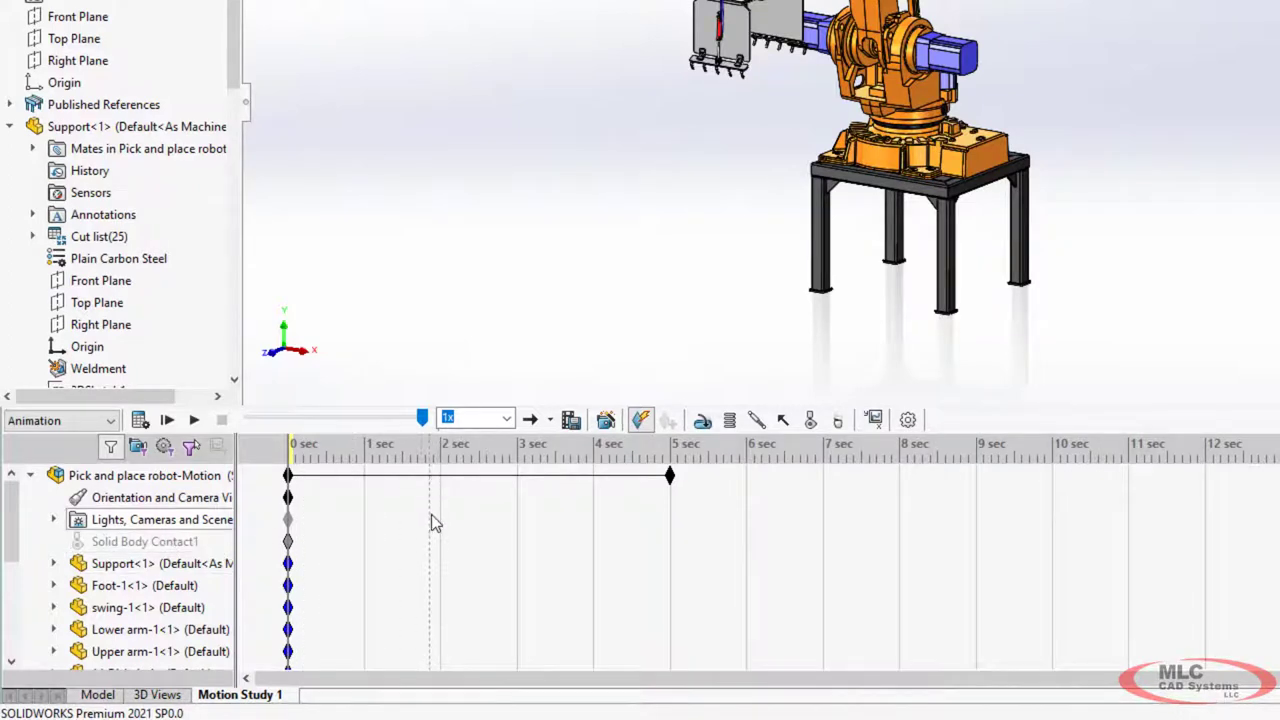
Change Motion Study 1 to Basic Motion so Solid Body Contact1 runs 0 to 5 sec.
left_click(82, 421)
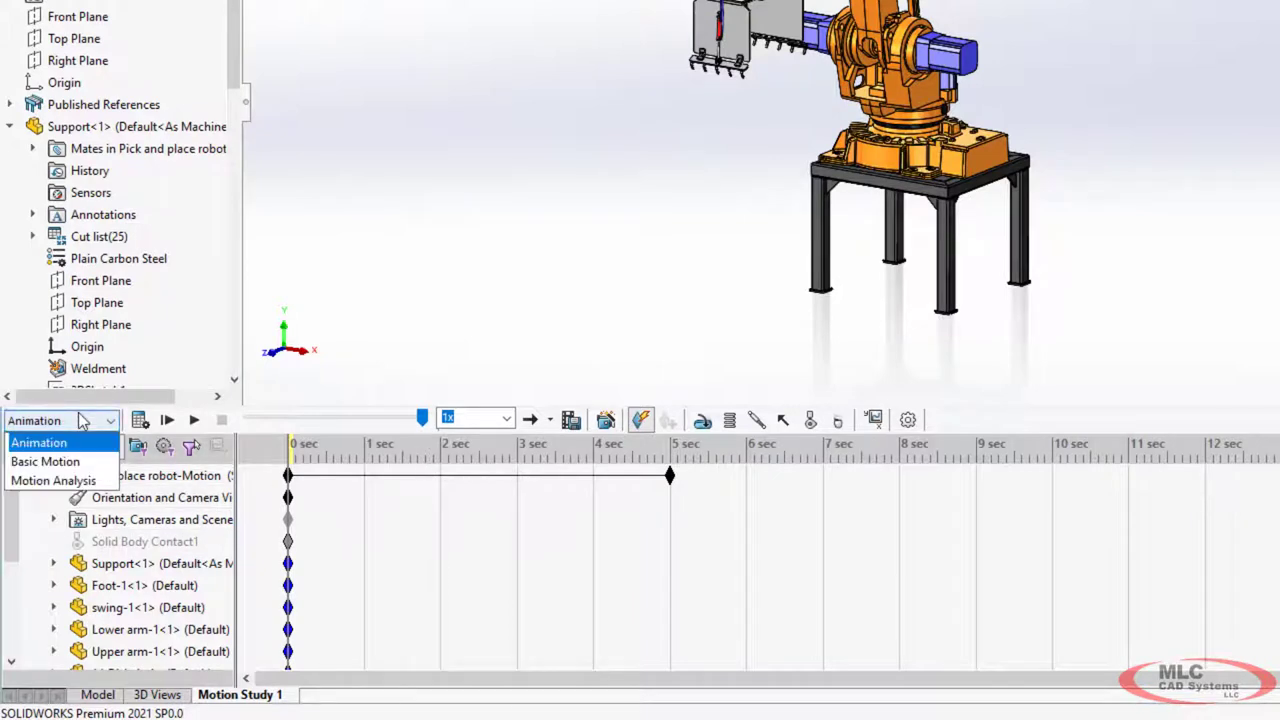
left_click(84, 462)
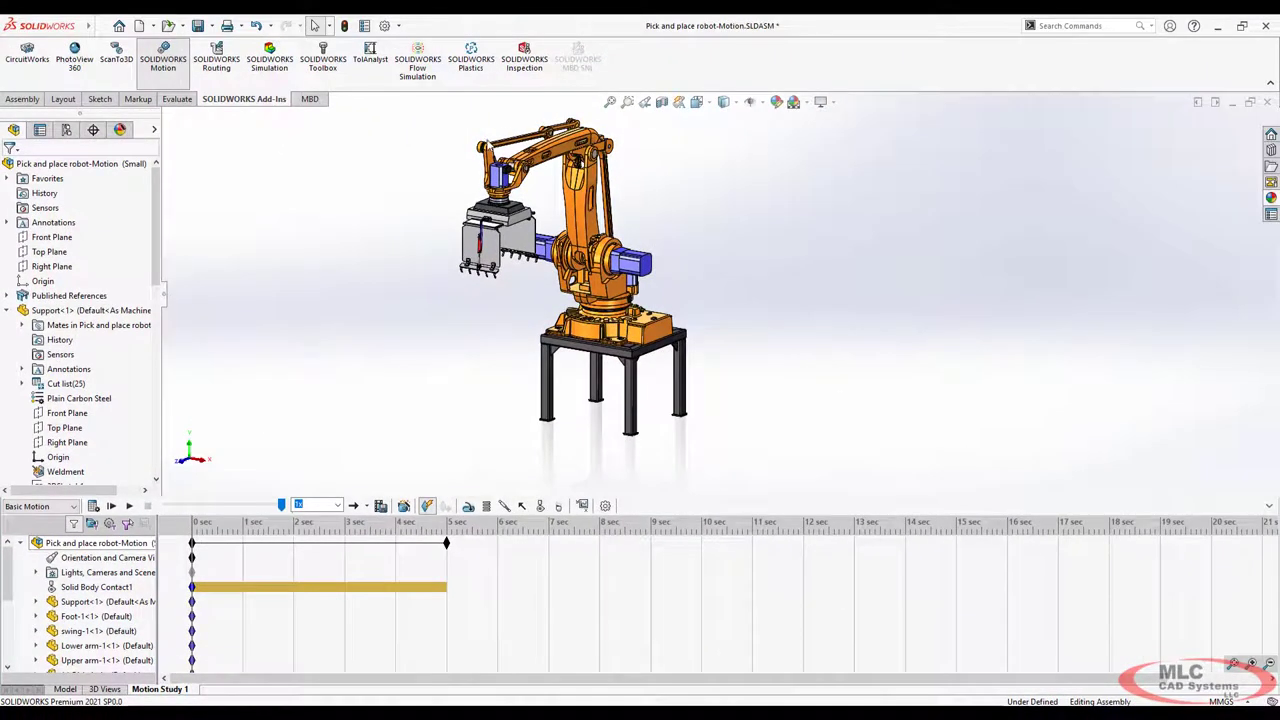
Turn the robot toward the gripper and show the study type list with Motion Analysis.
middle_click_drag(506, 160, 579, 172)
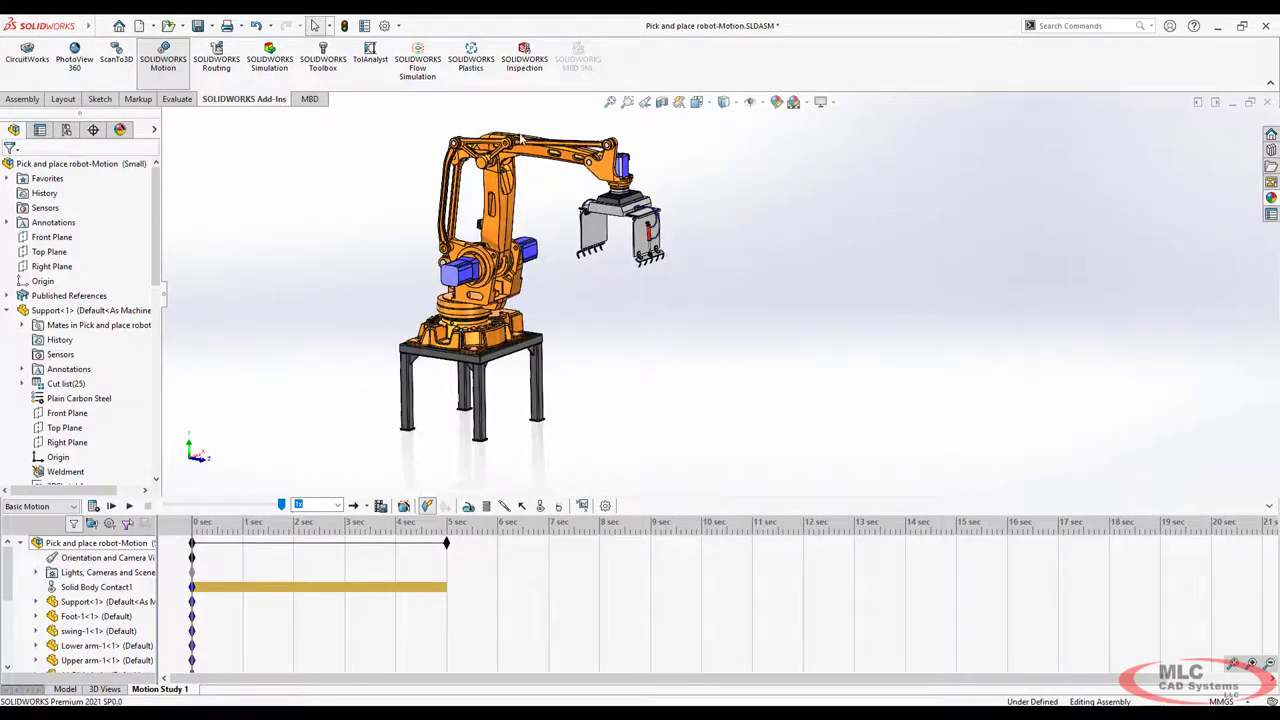
scroll(520, 140, "down", 5)
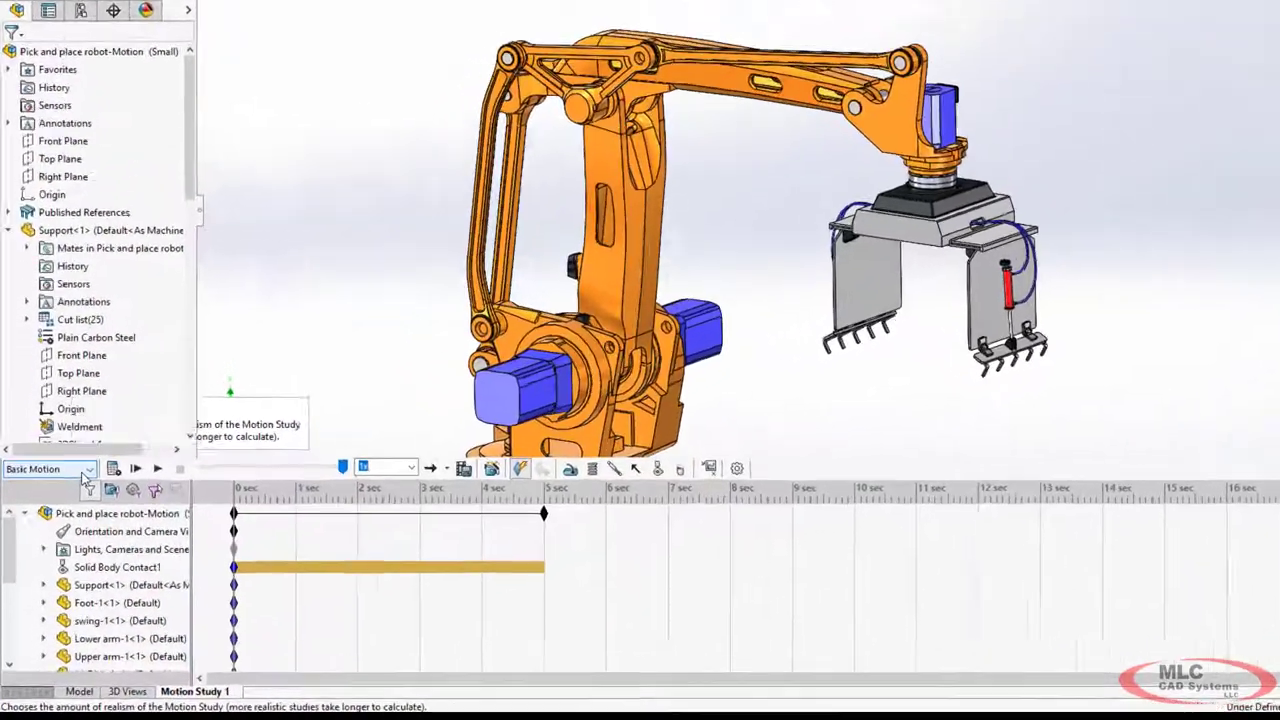
left_click(70, 507)
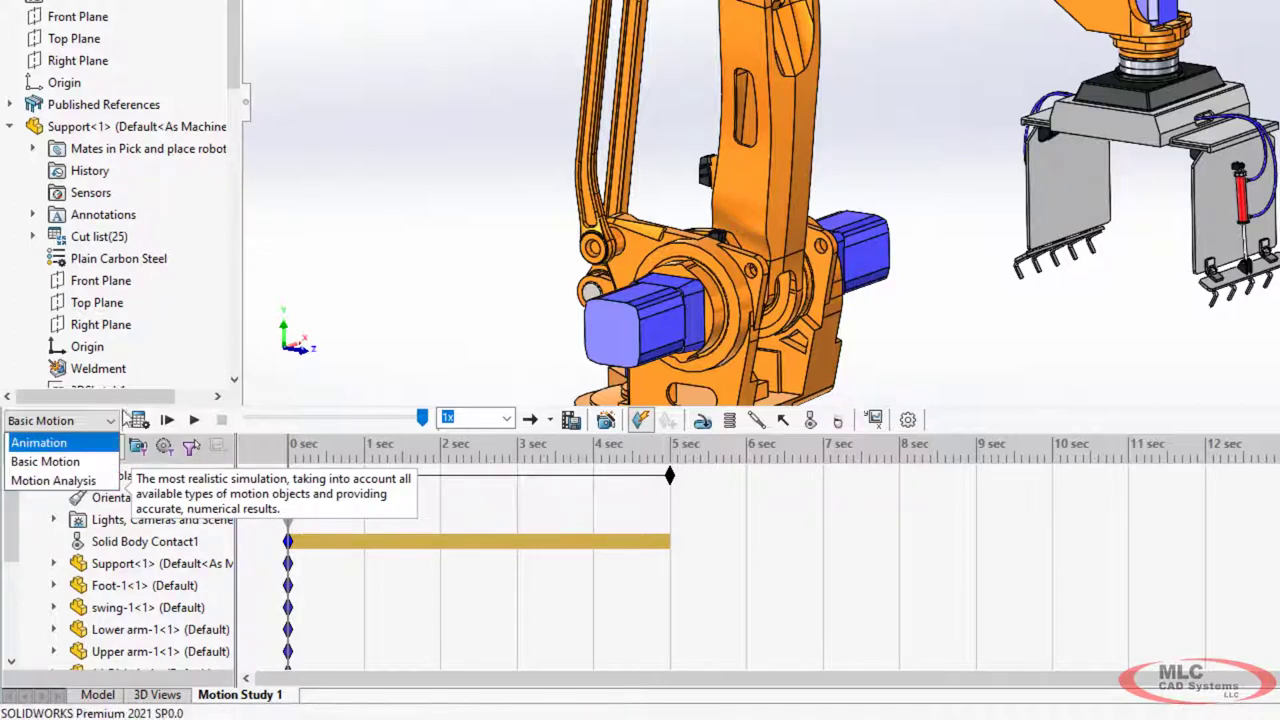
left_click(112, 420)
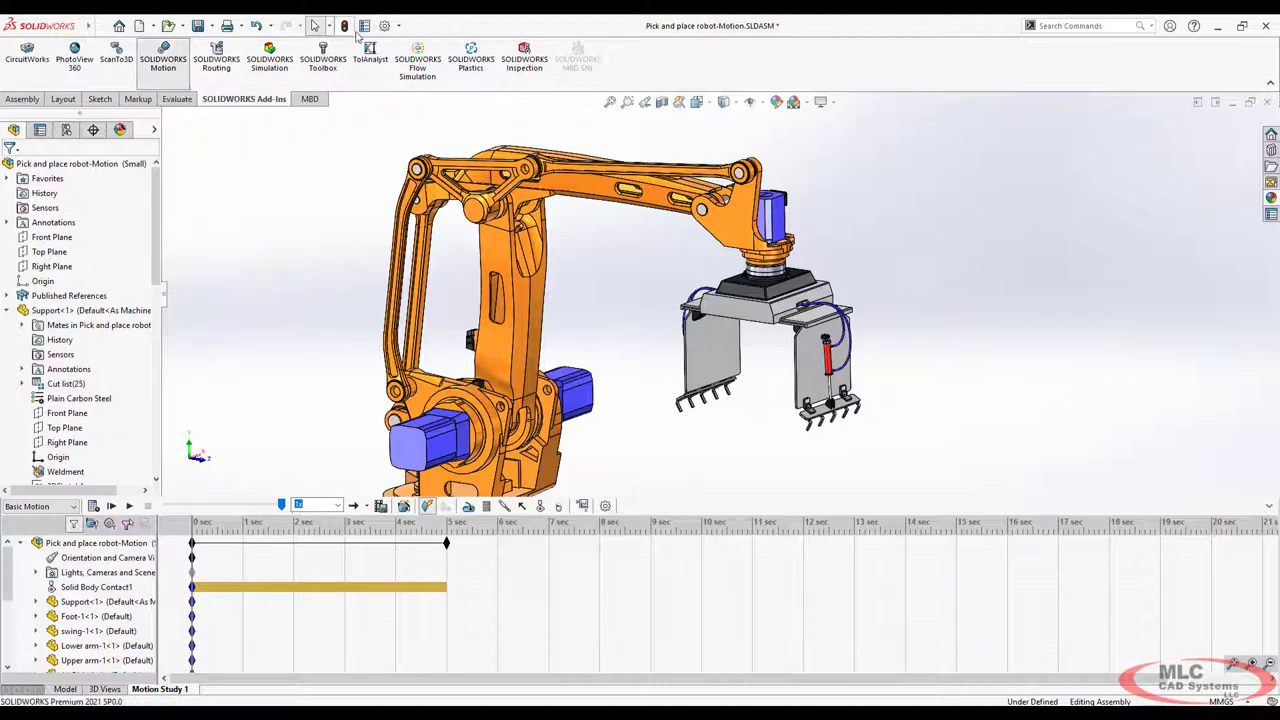
left_click(398, 26)
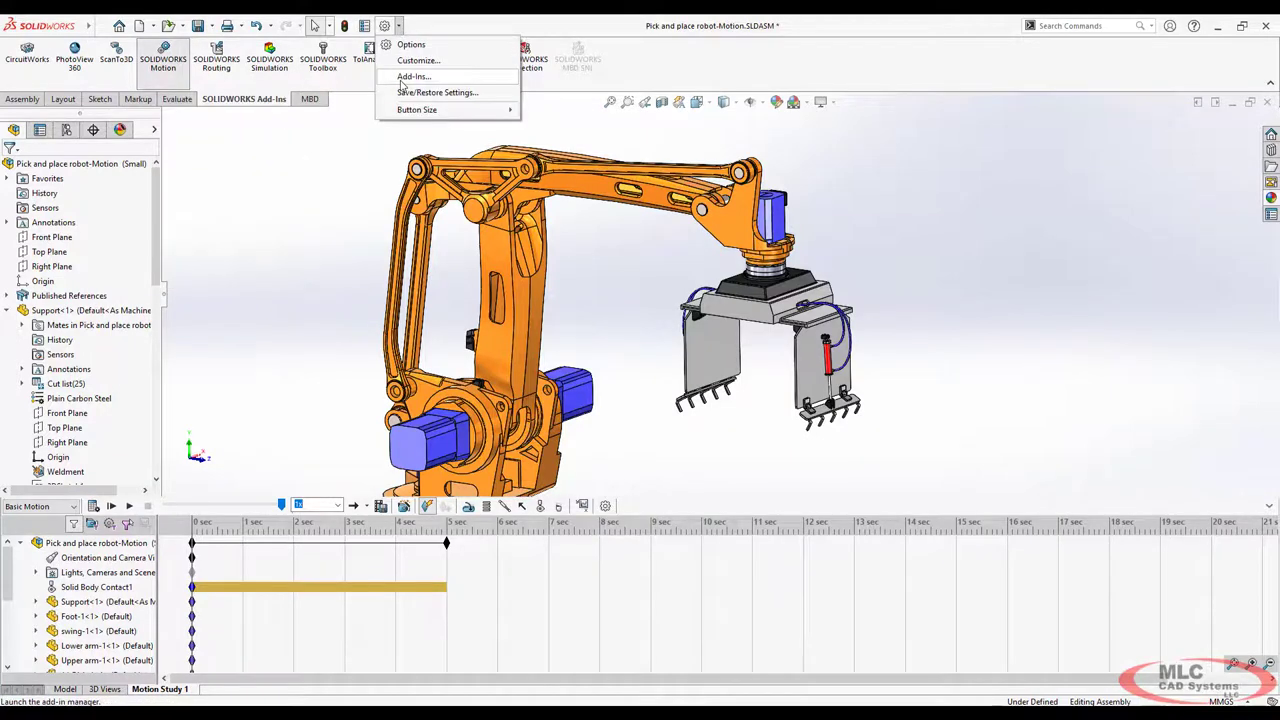
left_click(412, 77)
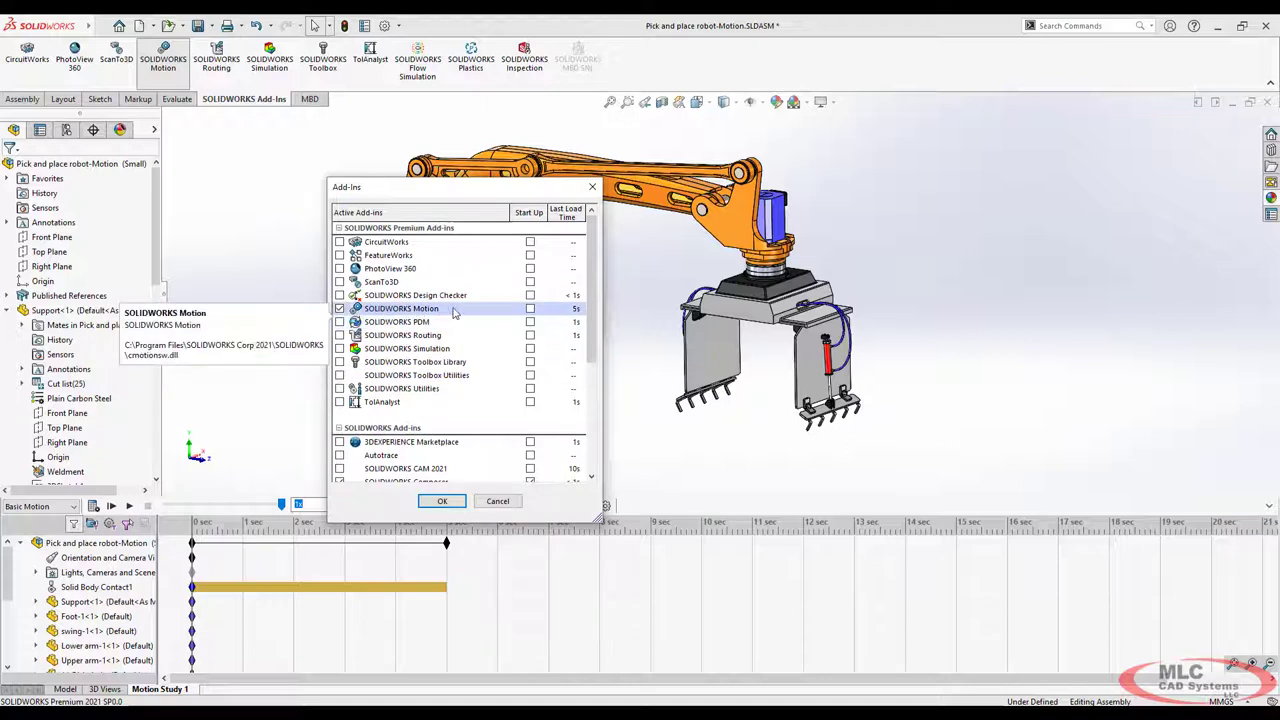
left_click(591, 194)
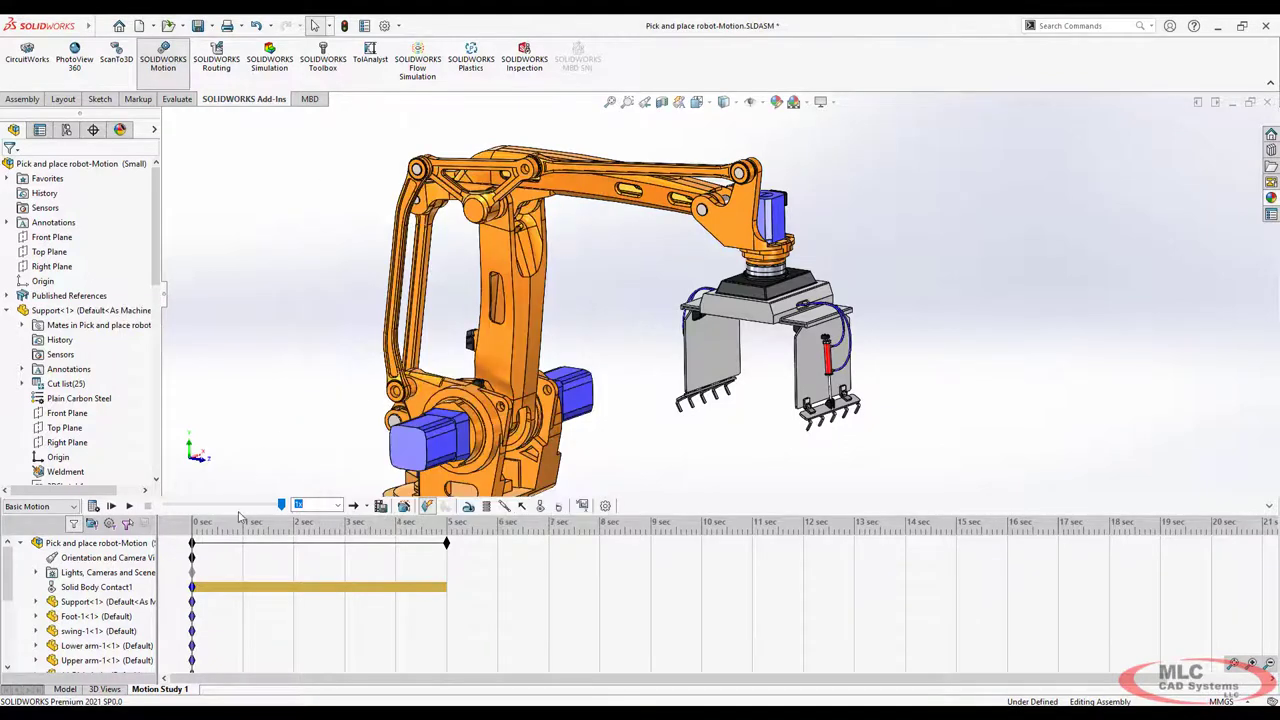
Set Motion Study 1 to Motion Analysis, then show the study type list again.
left_click(66, 507)
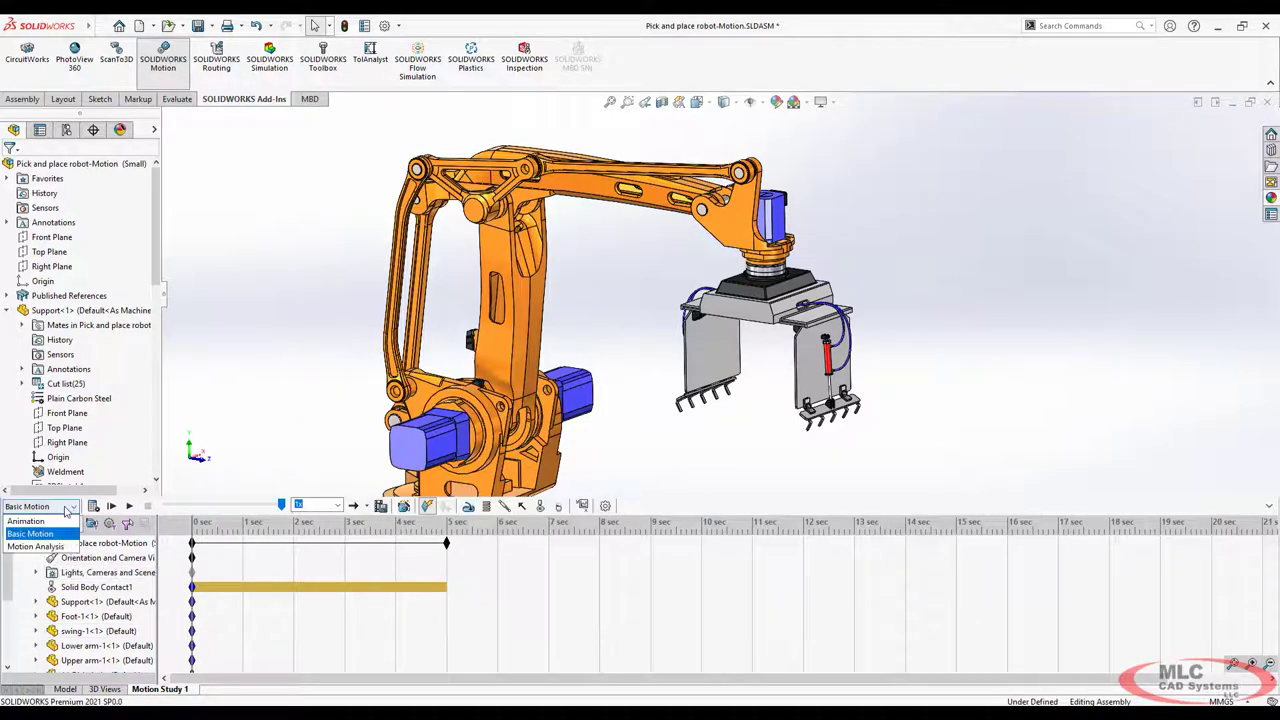
left_click(40, 547)
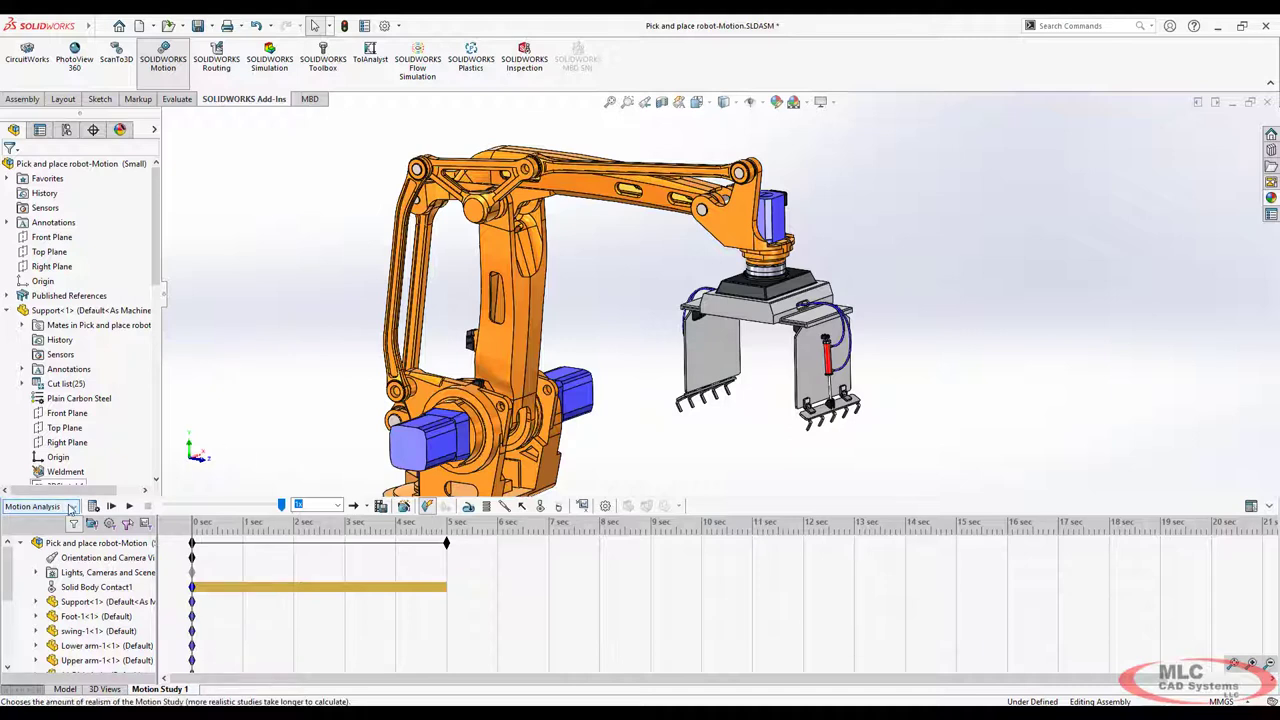
left_click(71, 508)
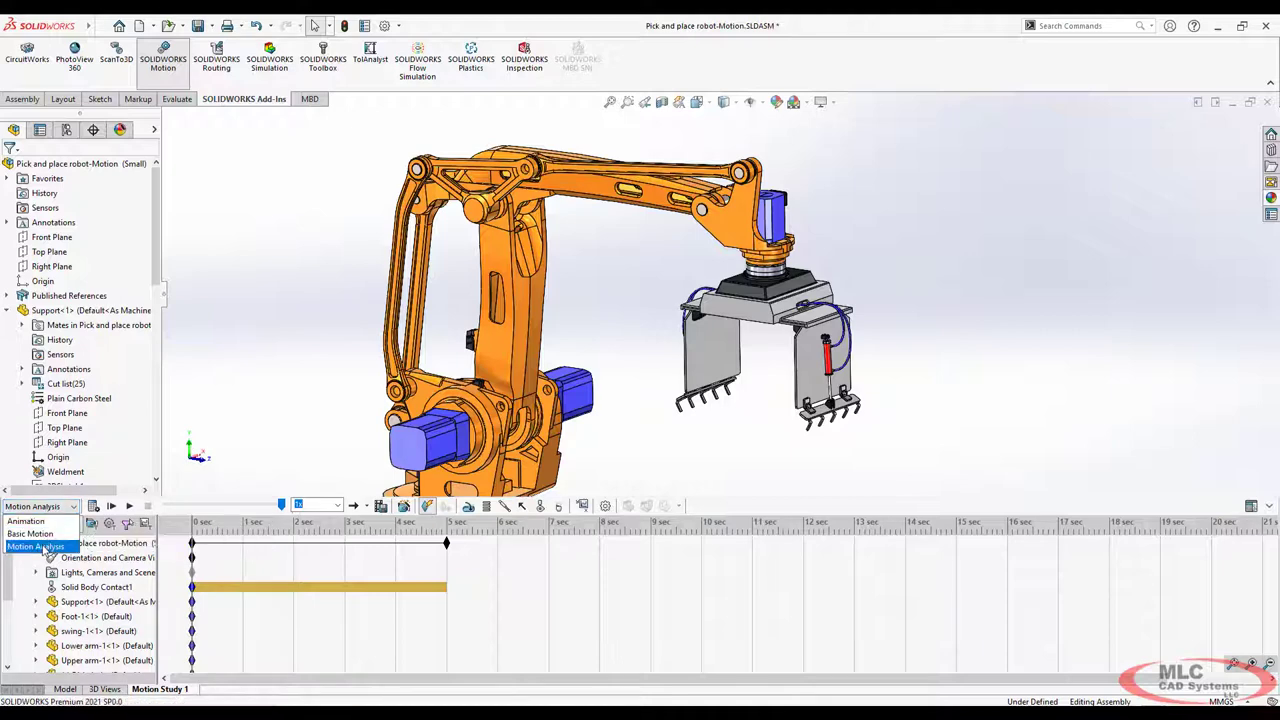
Keep Motion Analysis and zoom out until the whole robot and stand are visible.
left_click(35, 546)
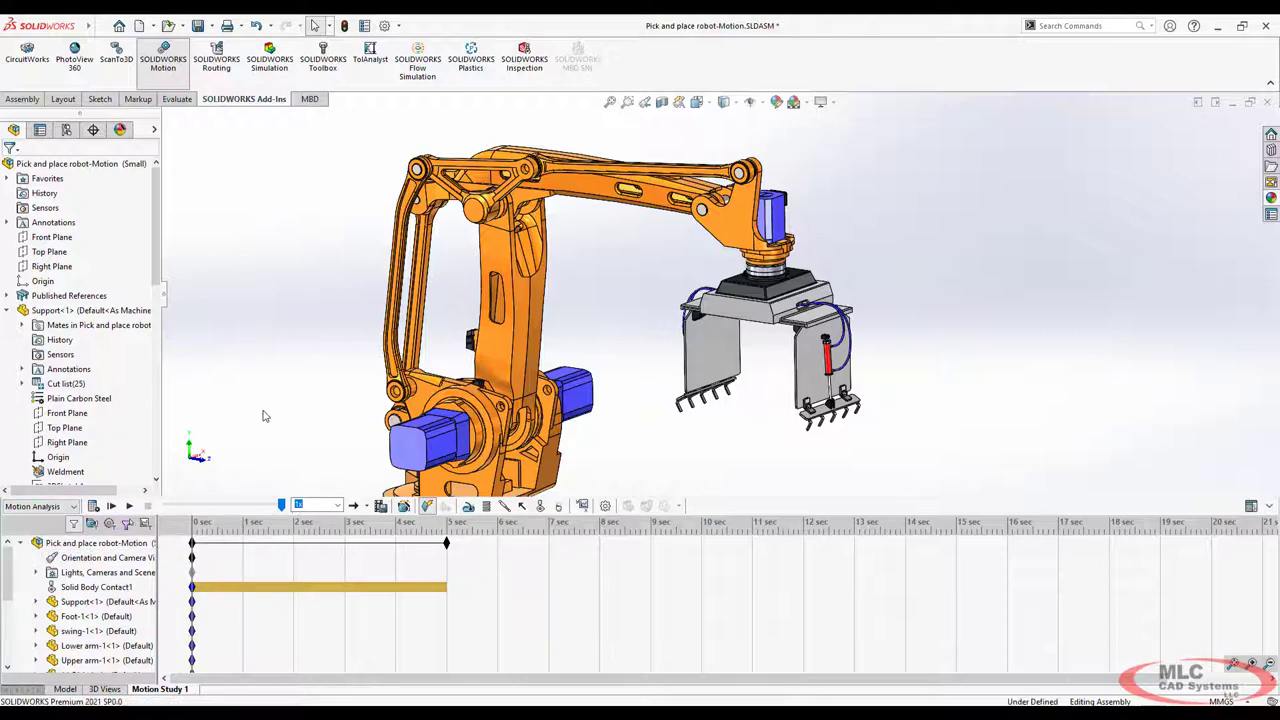
key("z")
key("z")
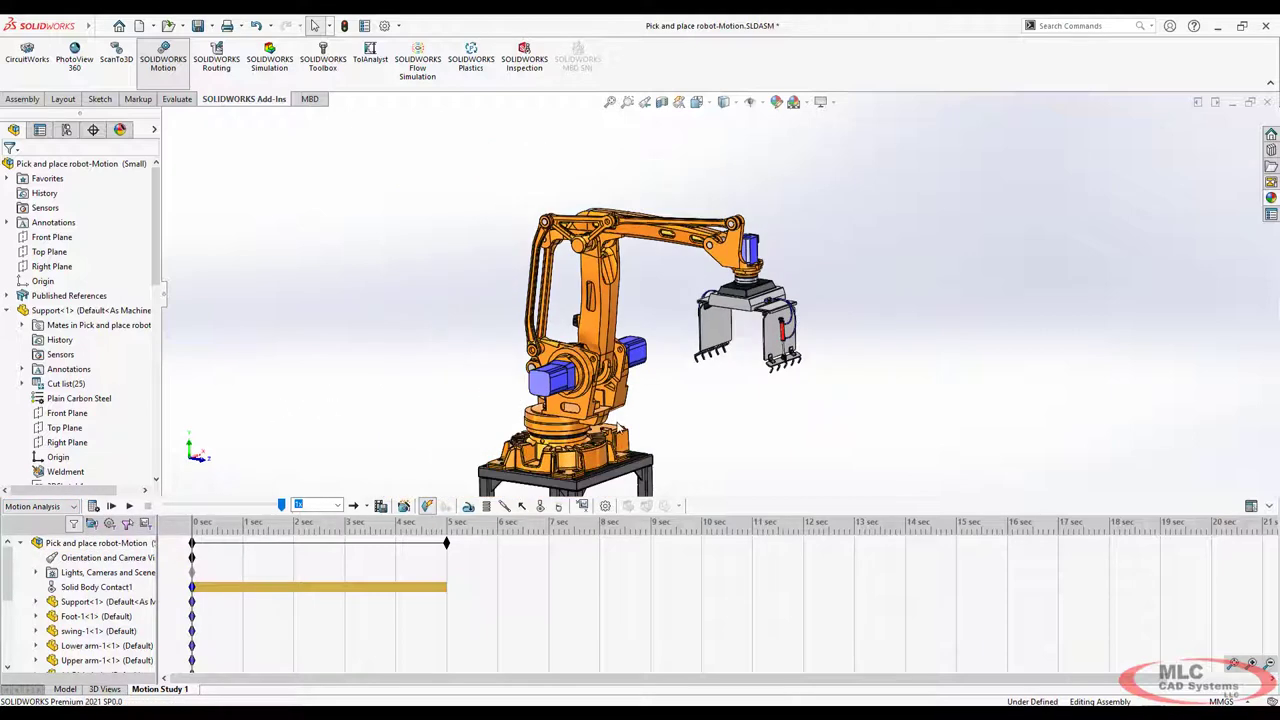
key("z")
key("z")
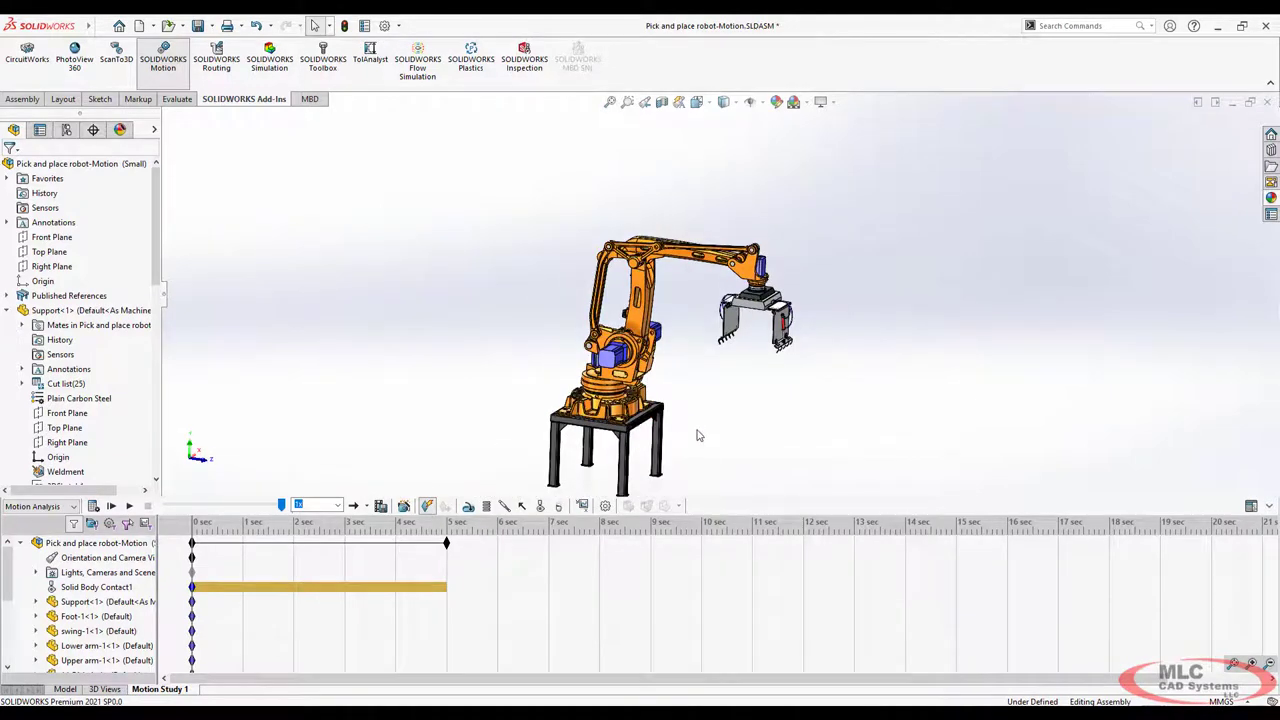
scroll(711, 374, "down", 3)
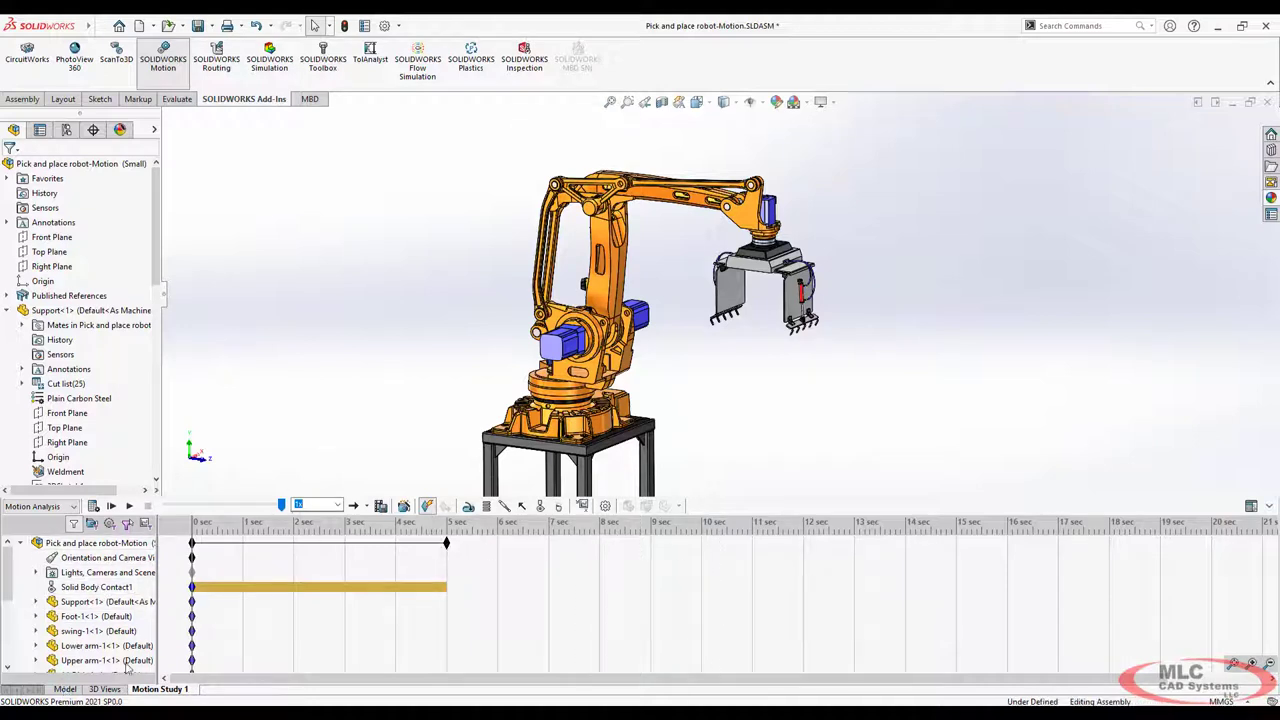
Switch to the Model tab and orbit the robot to a new angle.
left_click(63, 689)
middle_click_drag(476, 420, 464, 450)
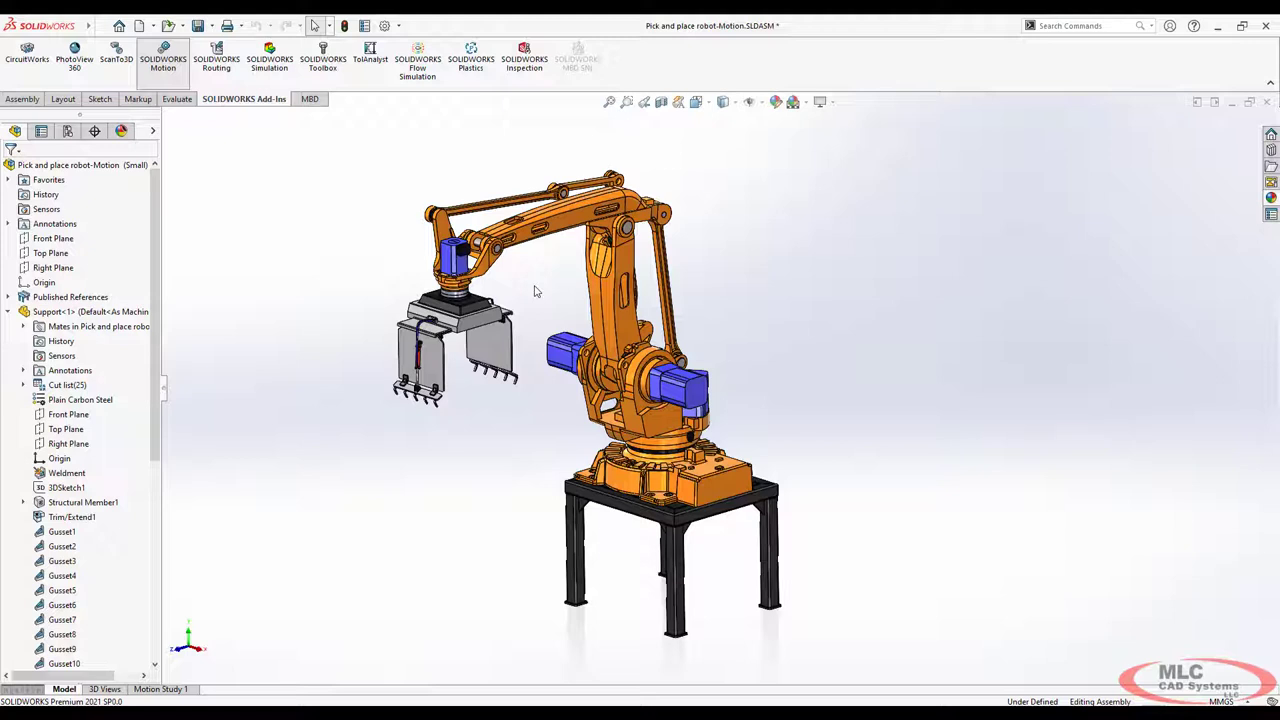
left_click(654, 385)
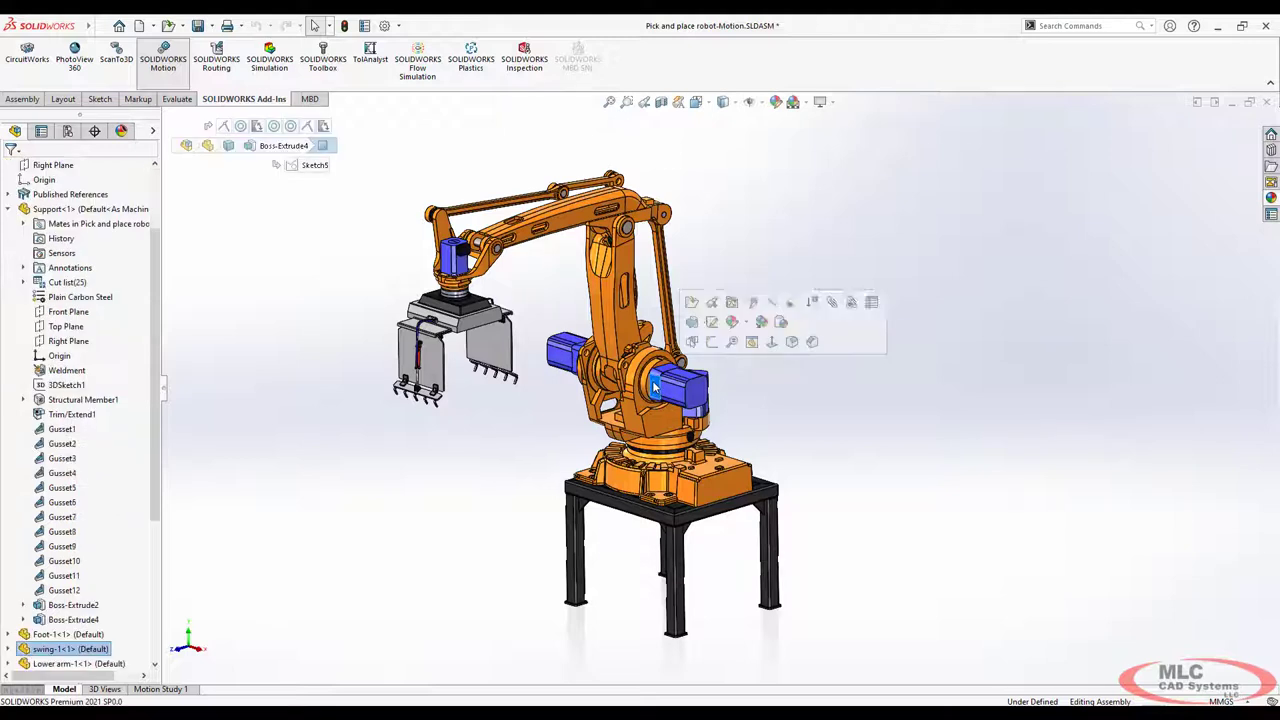
left_click(675, 251)
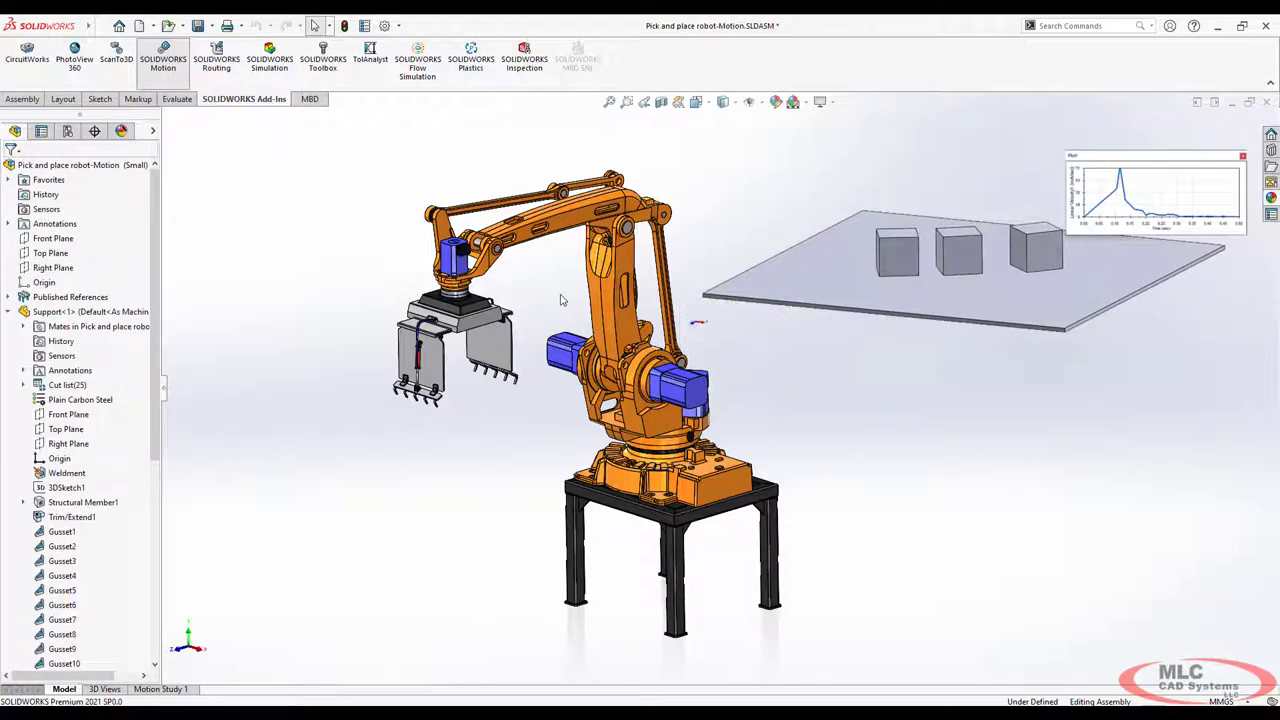
left_click(783, 347)
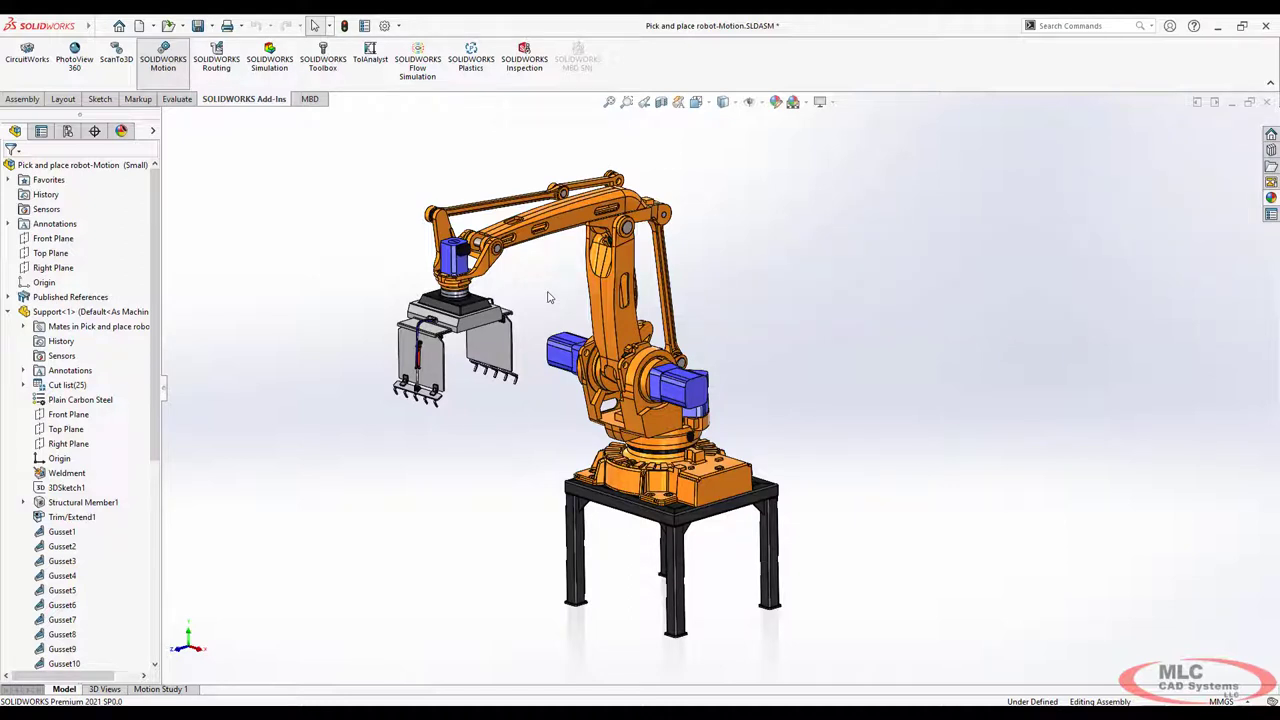
Go back to the Motion Study 1 timeline and scroll its MotionManager tree.
left_click(158, 690)
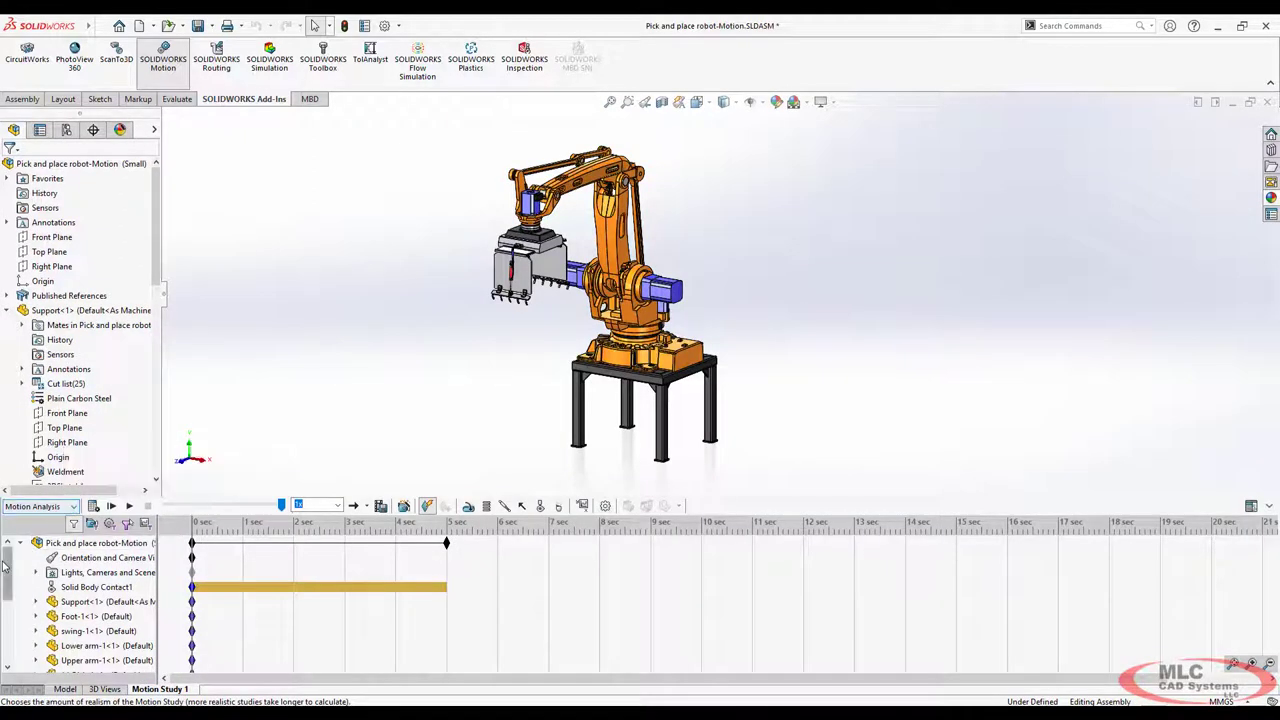
mouse_move(8, 567)
left_mouse_down()
mouse_move(8, 635)
mouse_move(8, 555)
left_mouse_up()
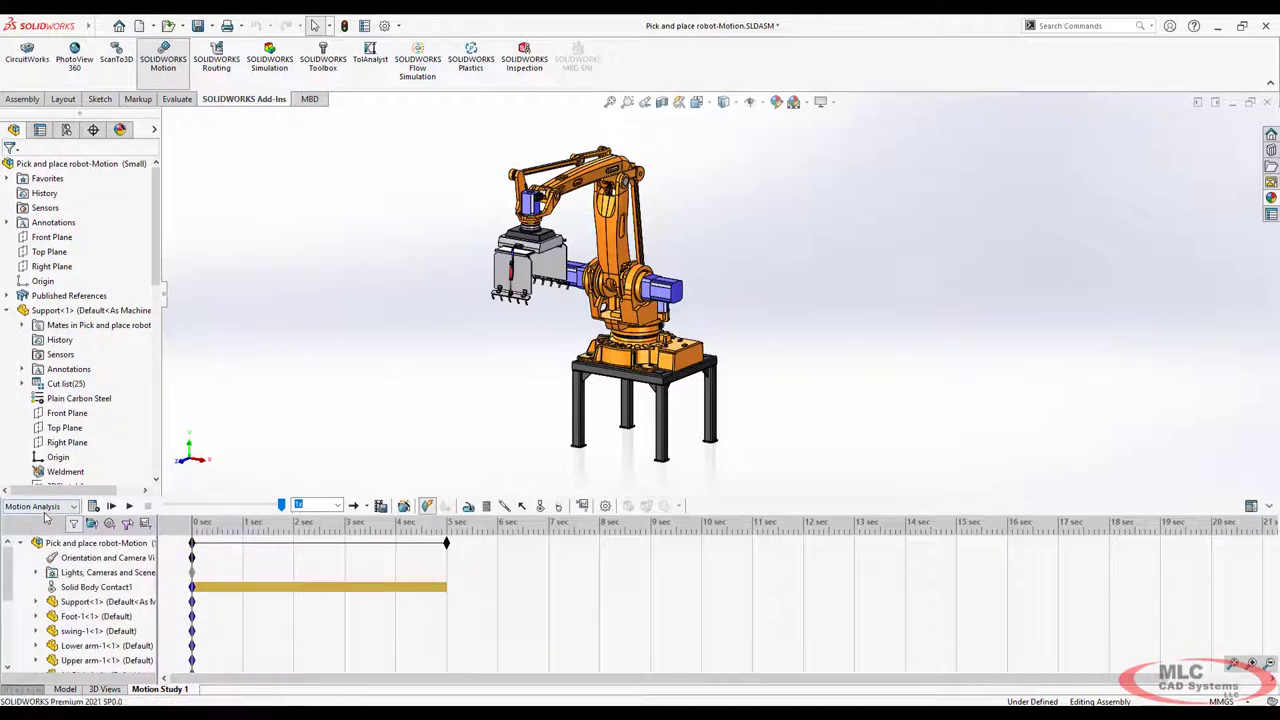